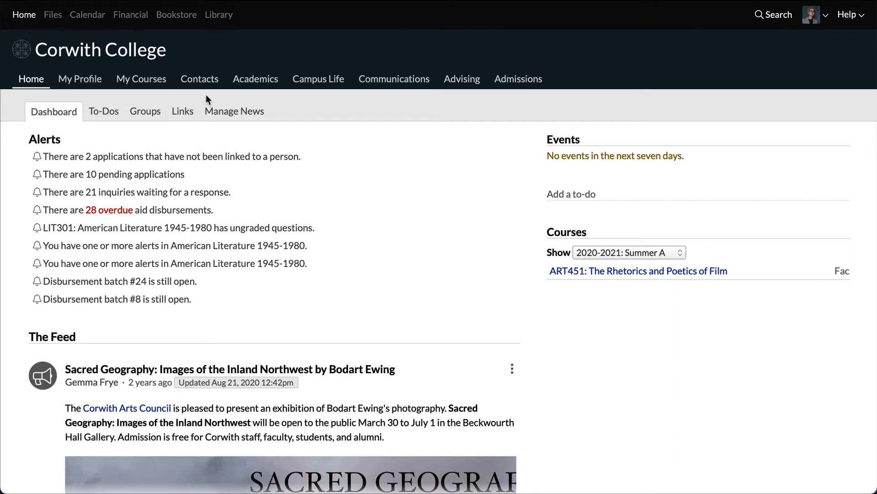
Step: Start a people import in Contacts and upload Leads Example.xlsx from the Downloads folder
click(209, 82)
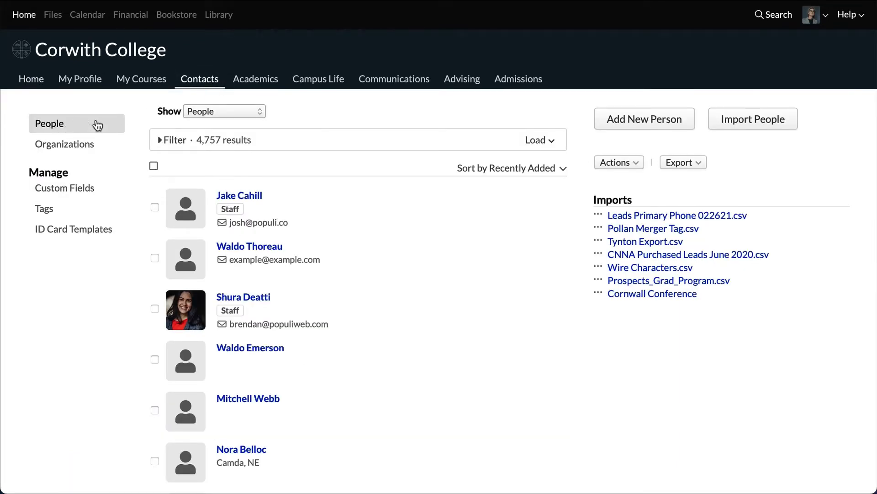
click(746, 128)
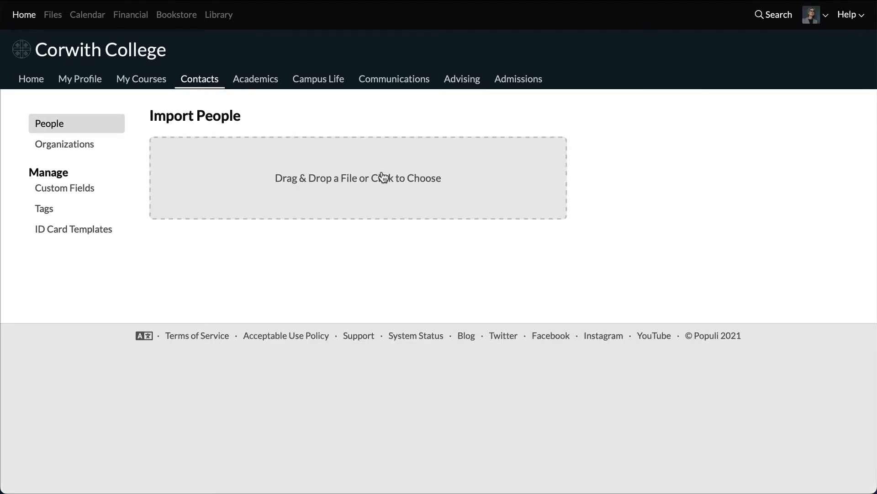
click(381, 176)
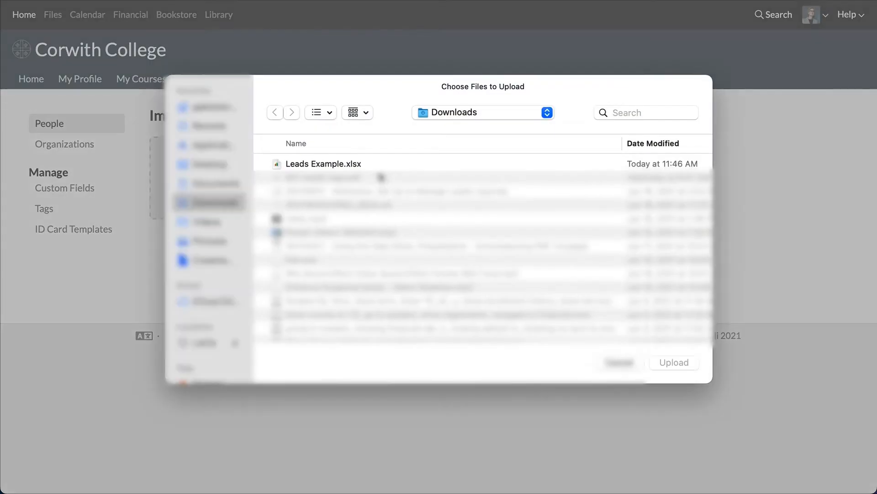
click(389, 164)
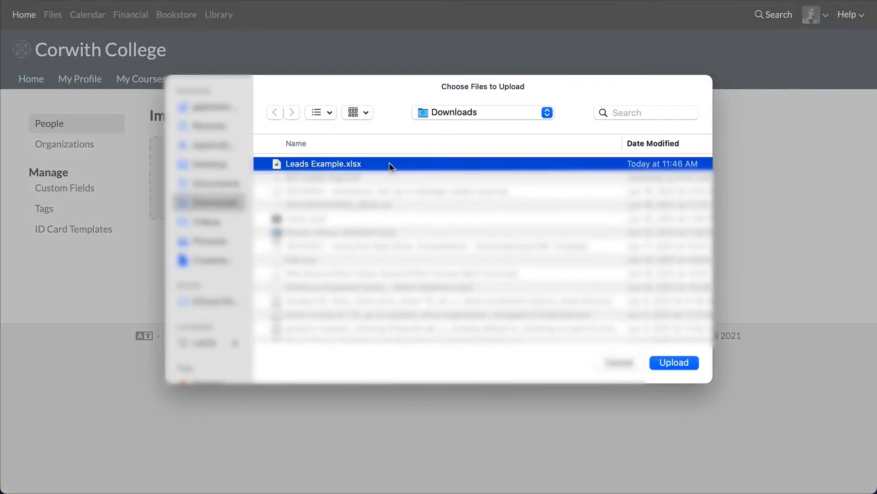
click(671, 362)
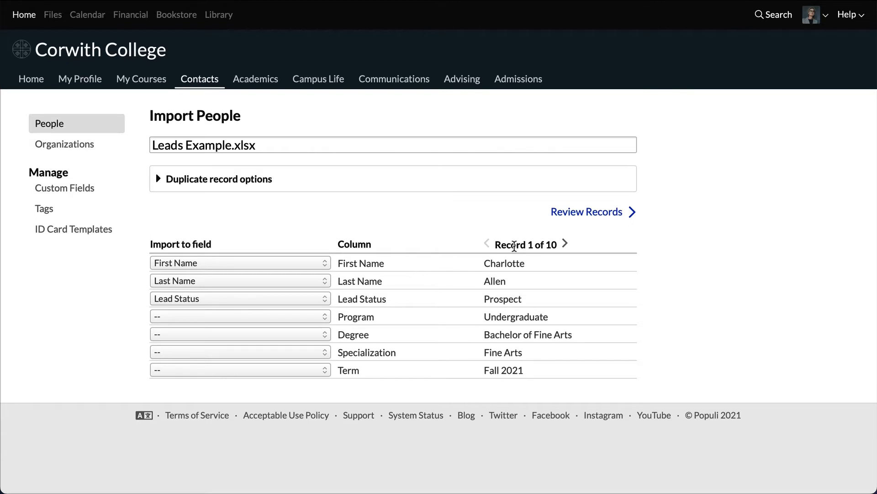
Step: Preview the first three records of the import and check the columns against the source Leads Example spreadsheet
click(565, 243)
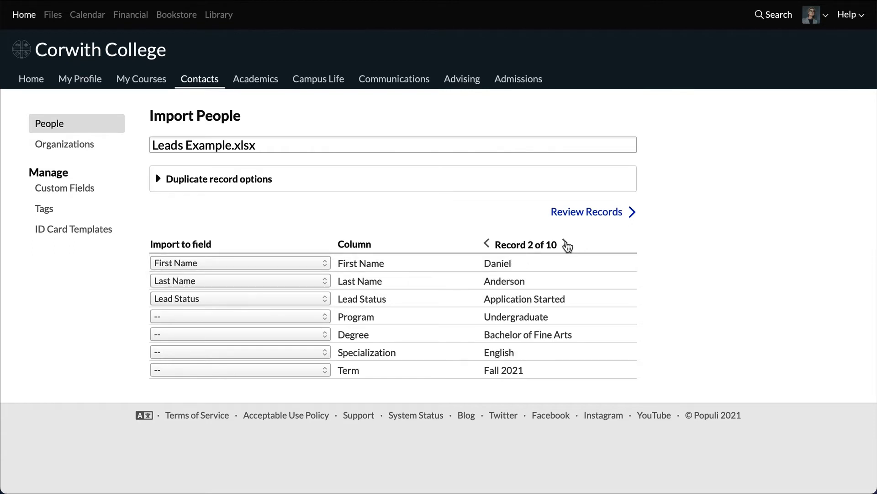
click(565, 244)
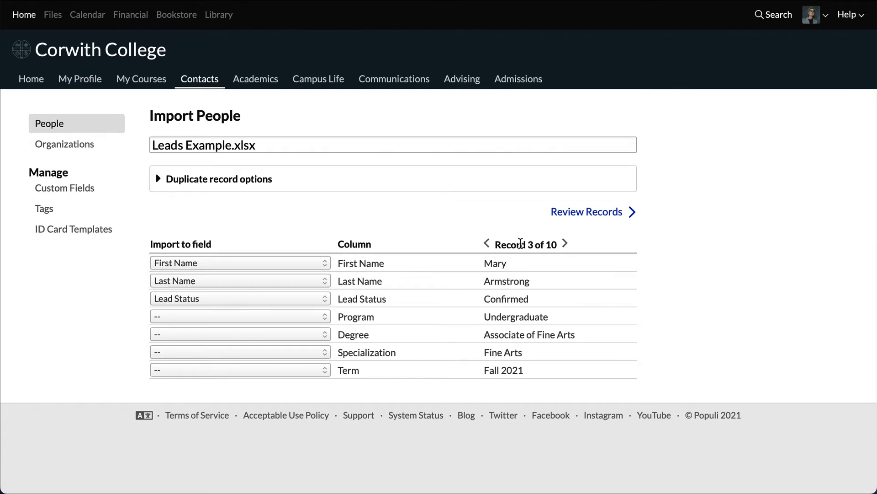
click(487, 243)
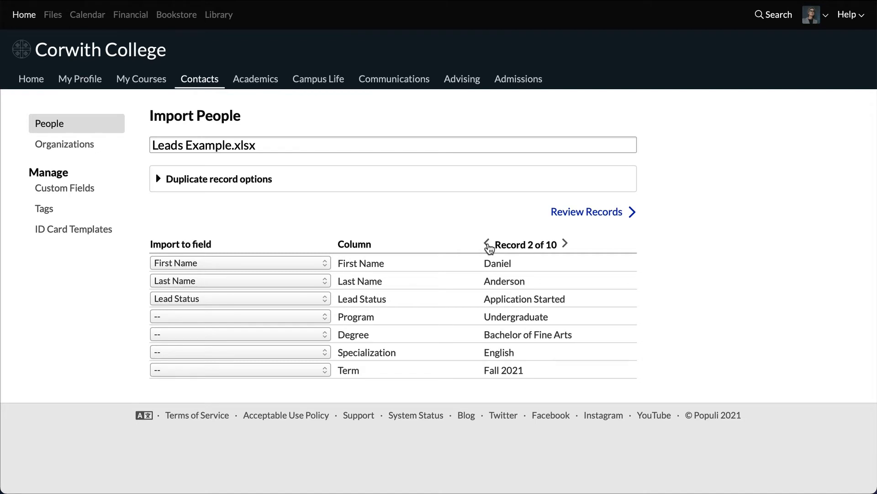
click(487, 243)
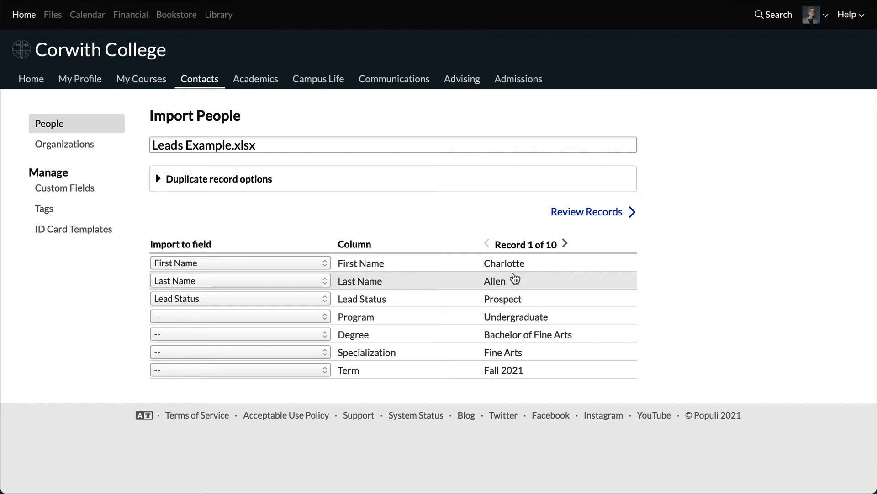
key(super+Tab)
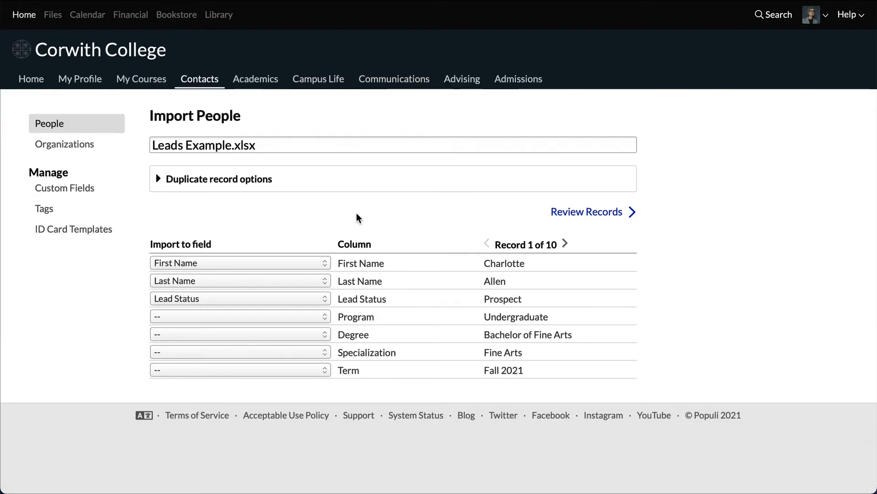
key(super+Tab)
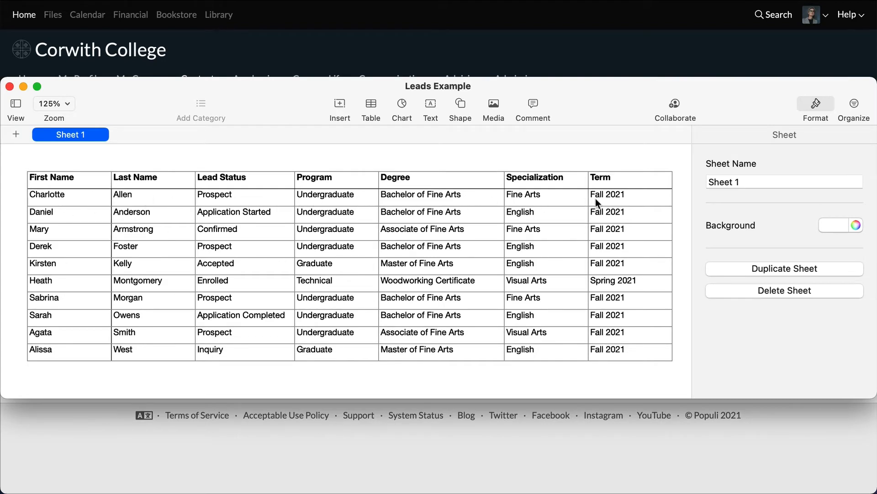
key(super+Tab)
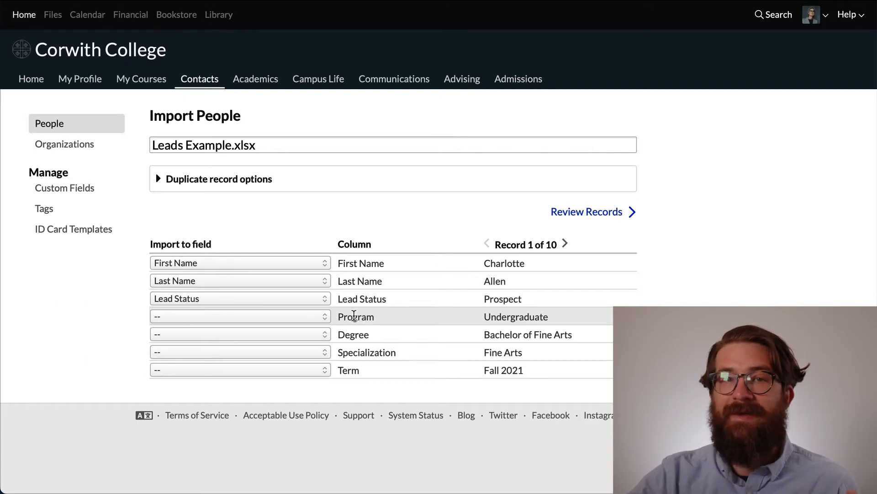
Step: Map the Program column to Course of Study: Program and the Degree column to Course of Study: Degree
click(325, 316)
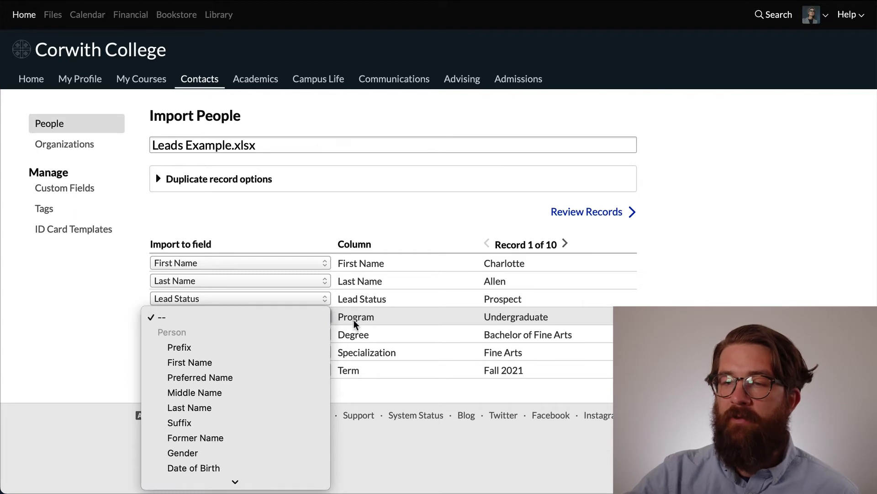
scroll(220, 342, down, 12)
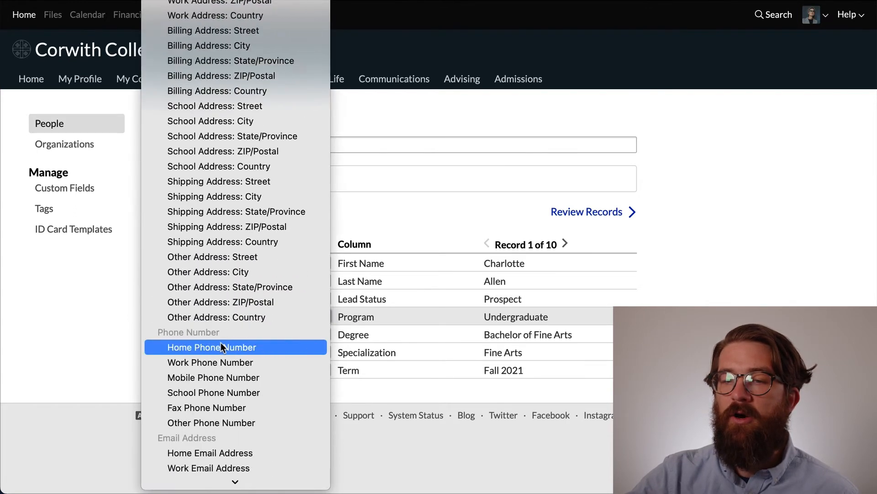
scroll(221, 341, down, 7)
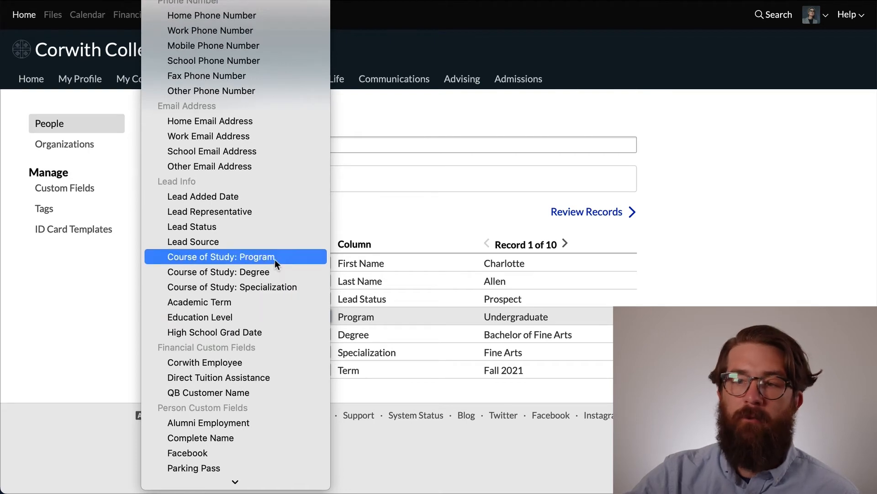
click(275, 257)
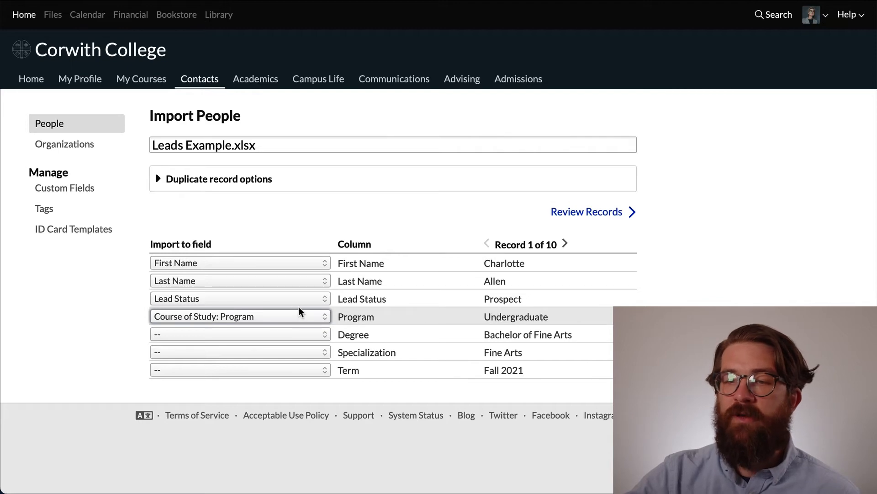
click(288, 333)
scroll(285, 355, down, 15)
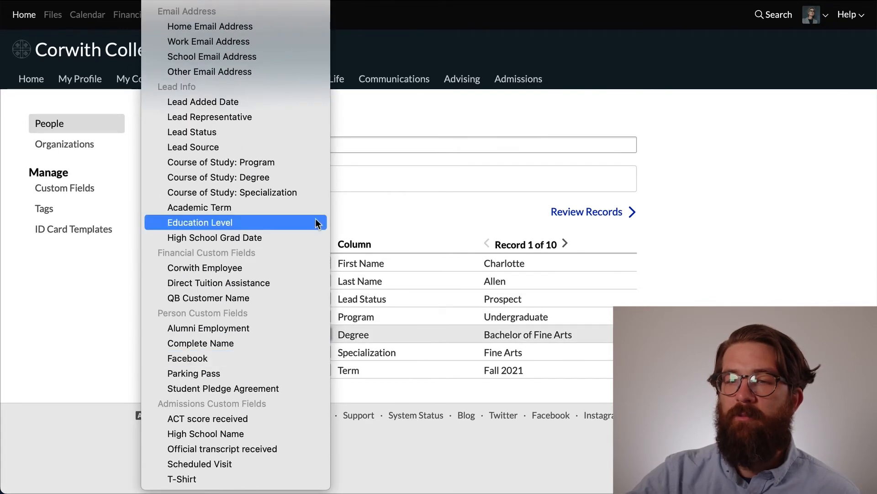
click(285, 180)
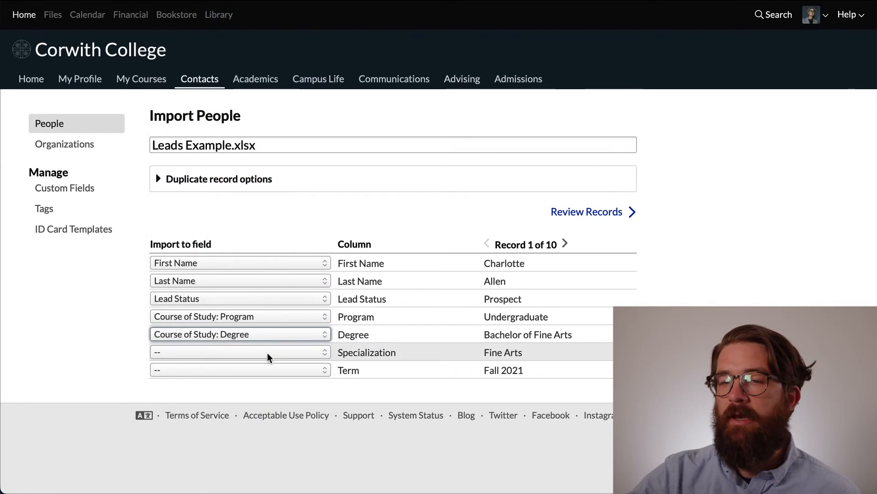
Step: Map the Specialization column to Course of Study: Specialization and the Term column to Academic Term
click(269, 352)
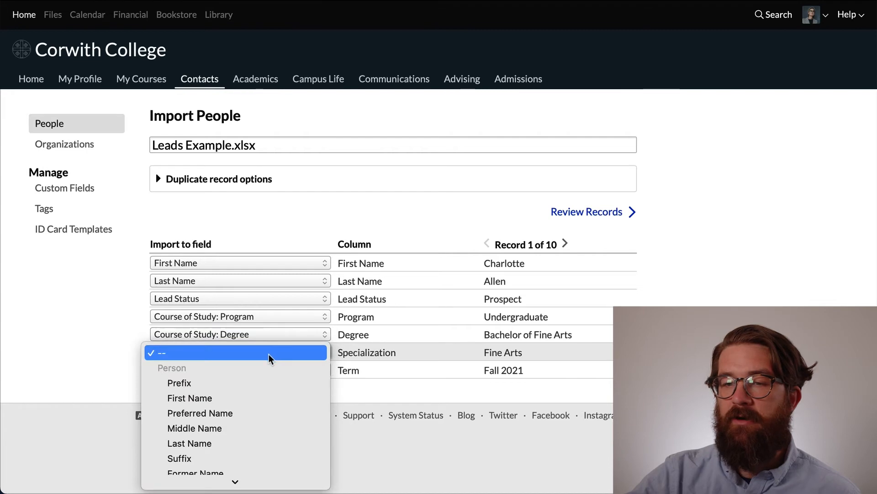
scroll(268, 354, down, 10)
scroll(268, 352, down, 8)
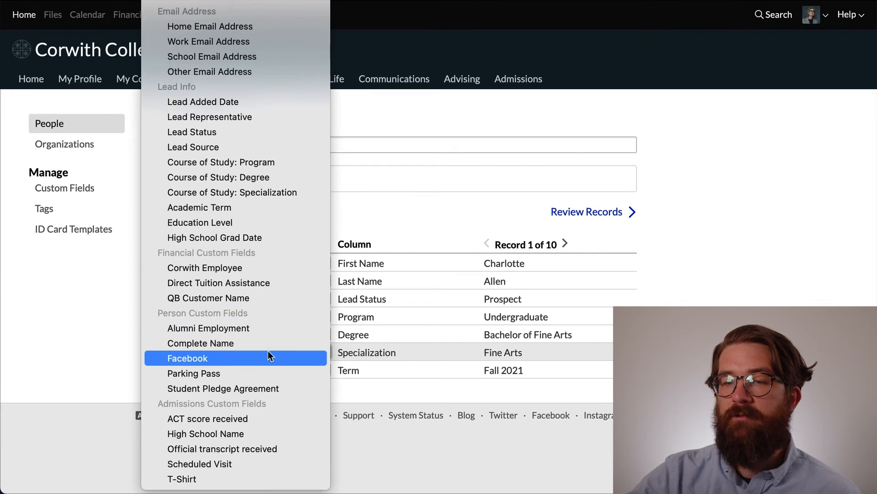
click(297, 194)
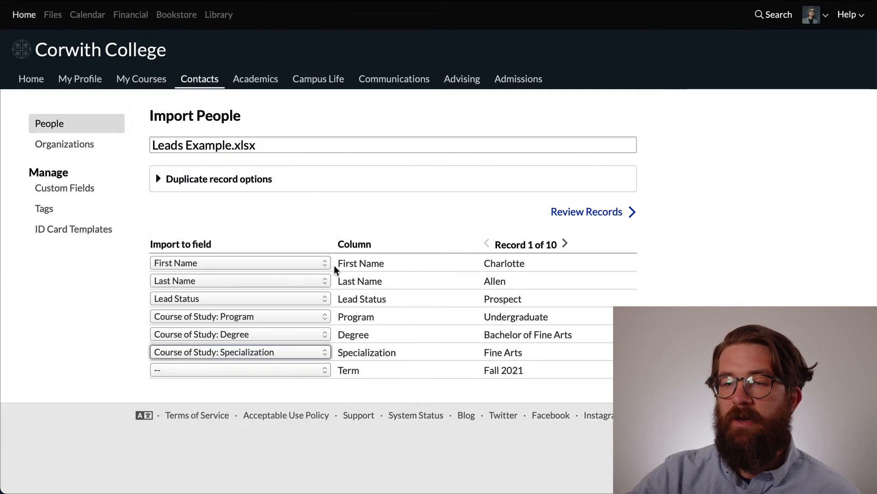
click(310, 369)
scroll(310, 368, down, 15)
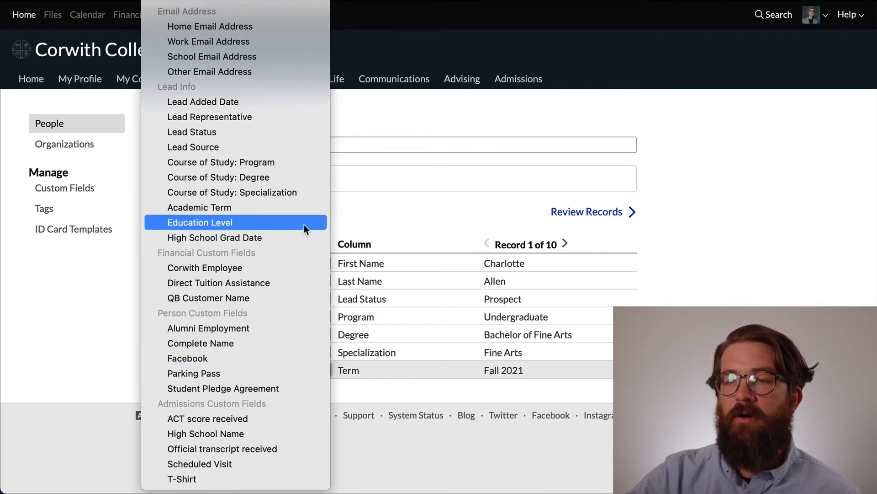
click(296, 209)
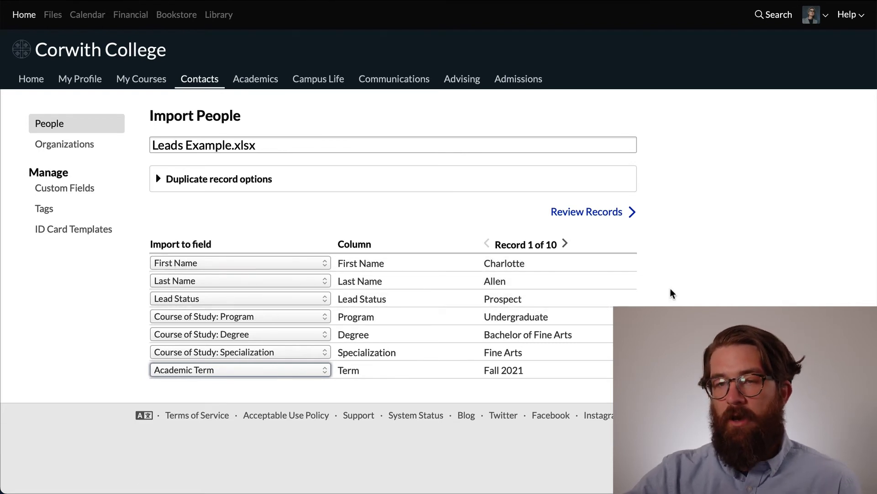
Step: Proceed to the record review of the mapped import and read through the records with warnings
click(606, 214)
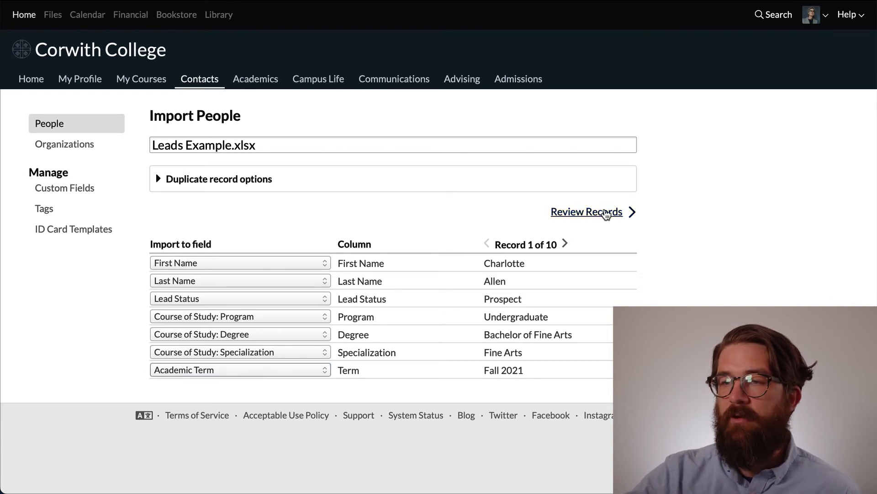
scroll(612, 247, down, 3)
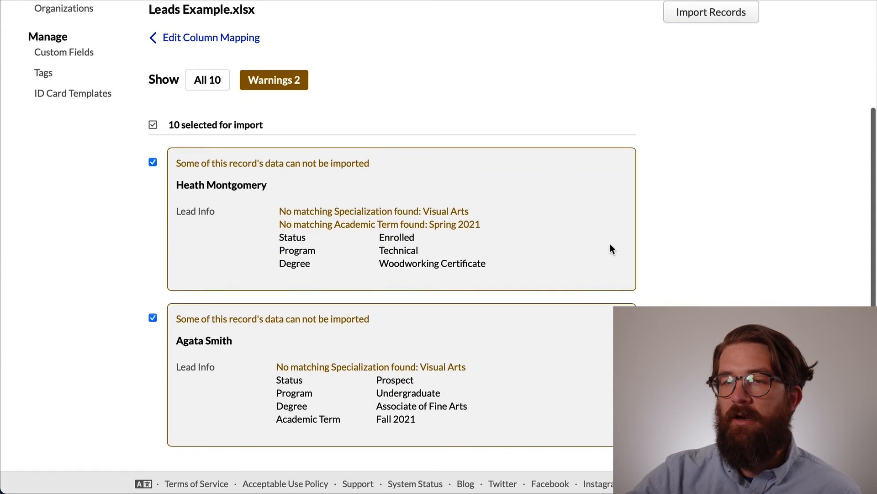
scroll(304, 91, up, 1)
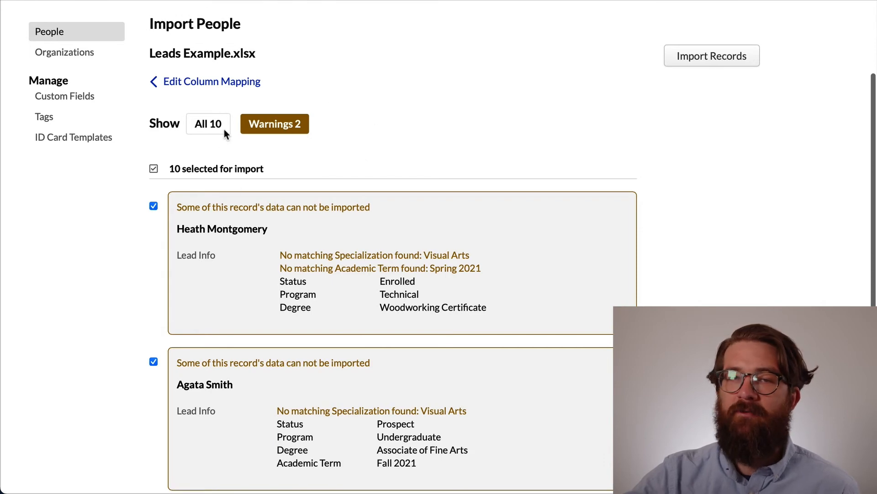
Step: Look through all records selected for import, and return to the warnings to examine the unmatched specializations and terms
click(211, 124)
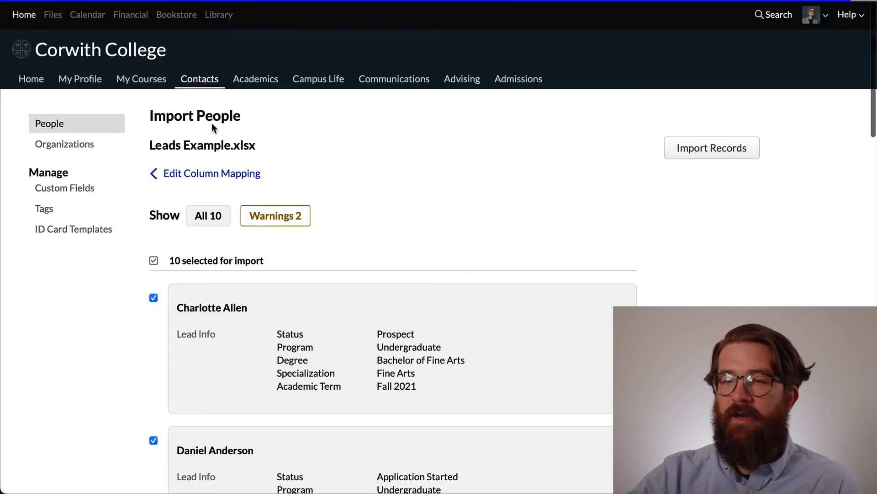
scroll(267, 201, down, 3)
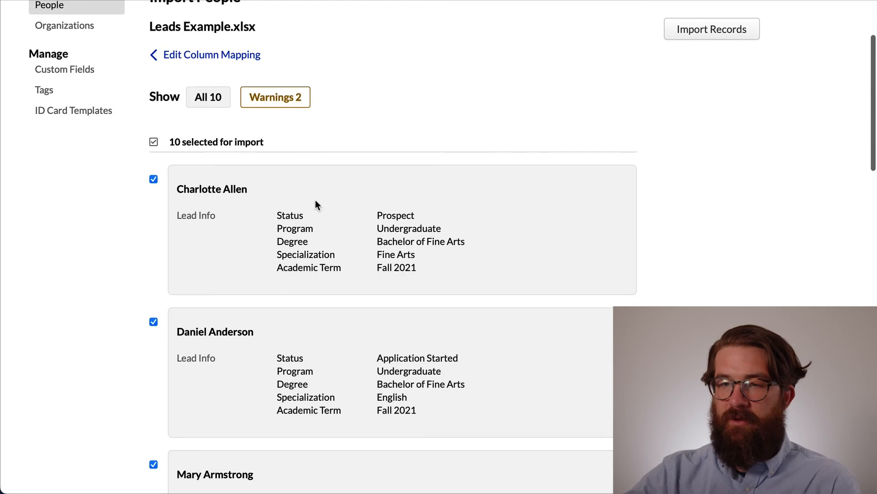
scroll(316, 200, down, 1)
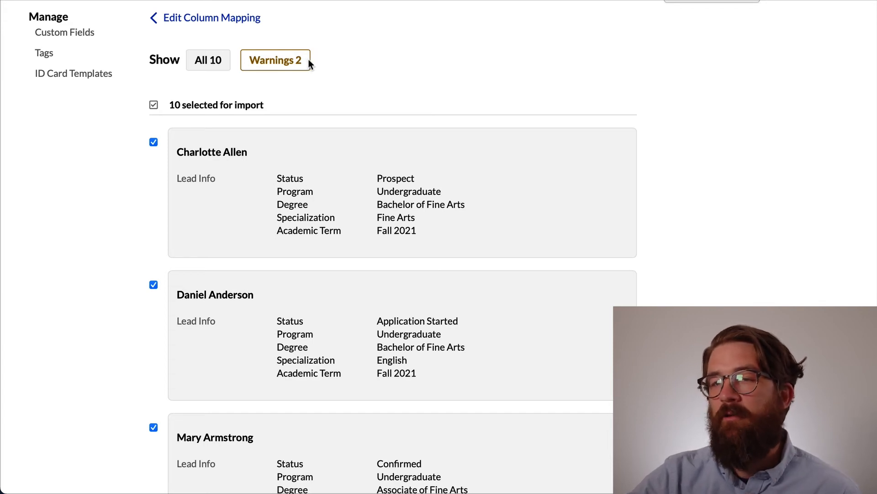
click(294, 63)
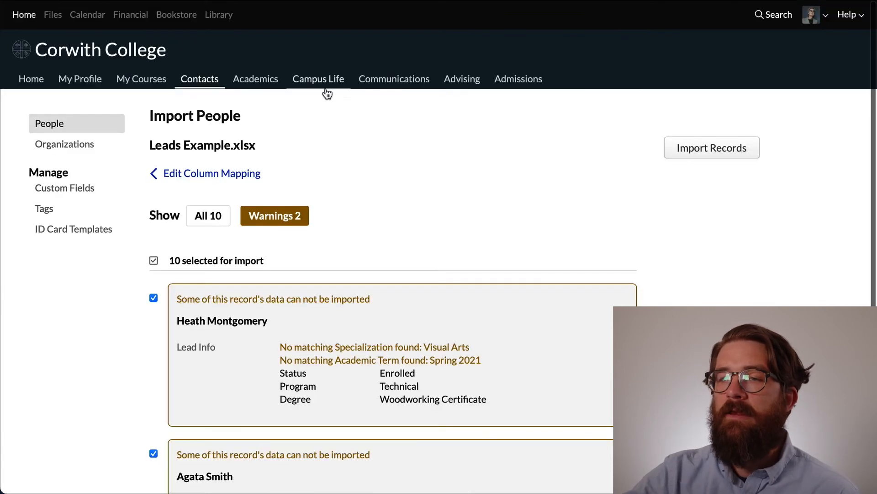
scroll(349, 174, down, 3)
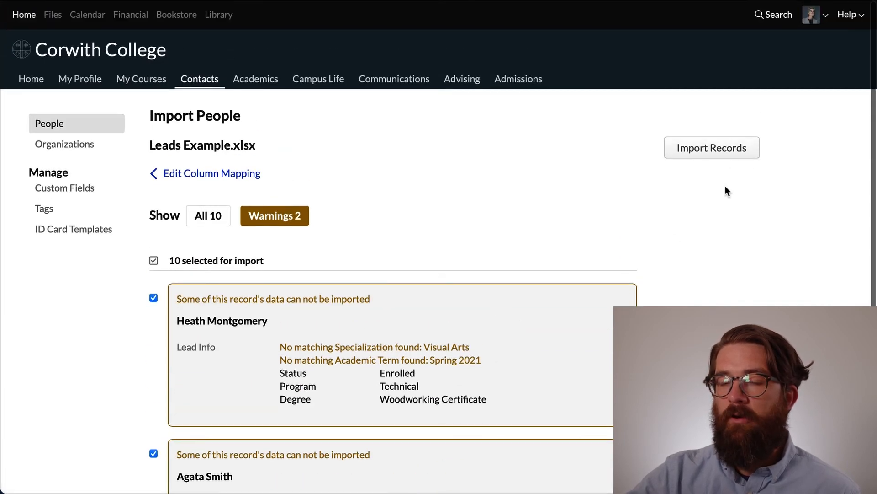
scroll(720, 190, down, 2)
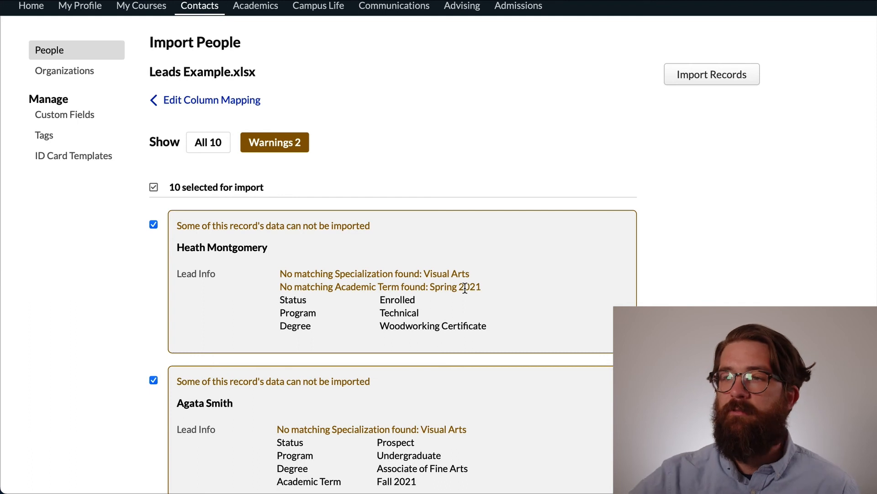
Step: Import all the selected records and view the people added from Leads Example.xlsx
scroll(475, 287, up, 3)
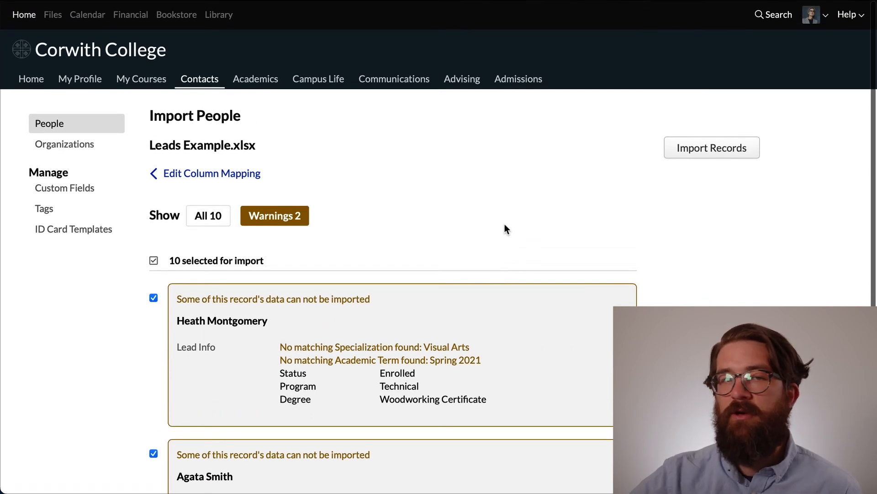
click(705, 151)
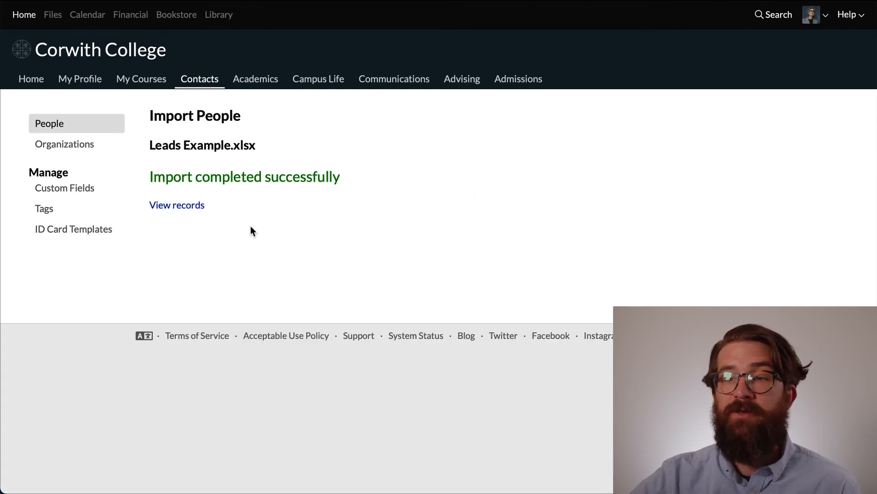
click(192, 205)
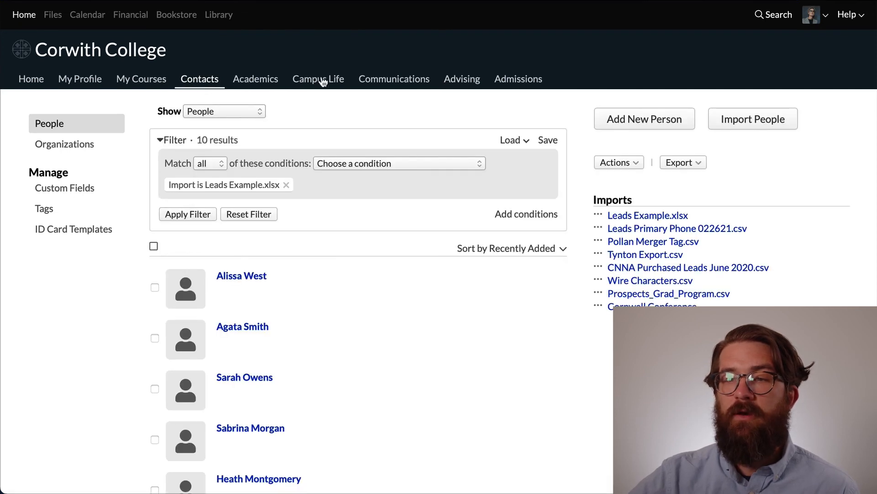
Step: Look through the full list of people filtered to the Leads Example.xlsx import
scroll(314, 238, down, 5)
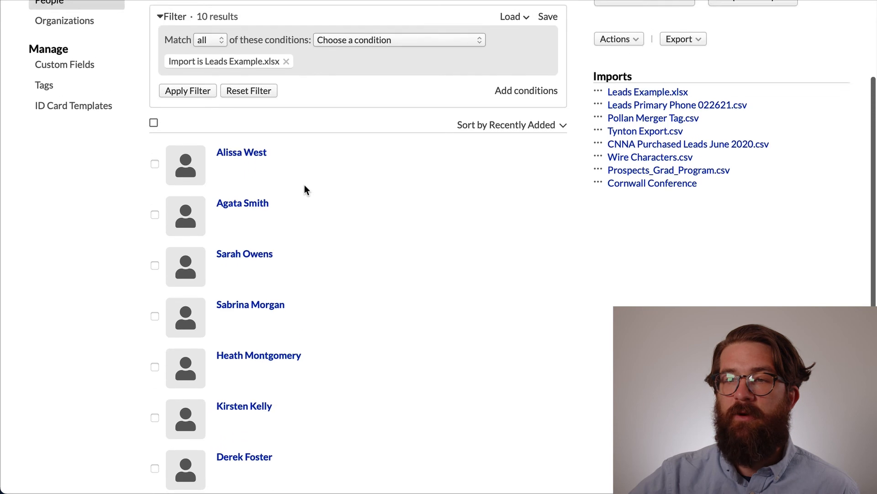
scroll(304, 185, up, 1)
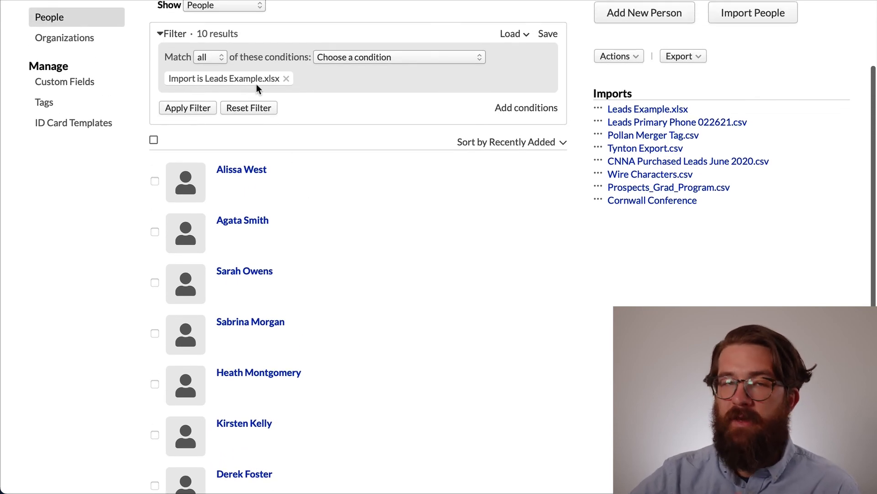
scroll(257, 86, up, 1)
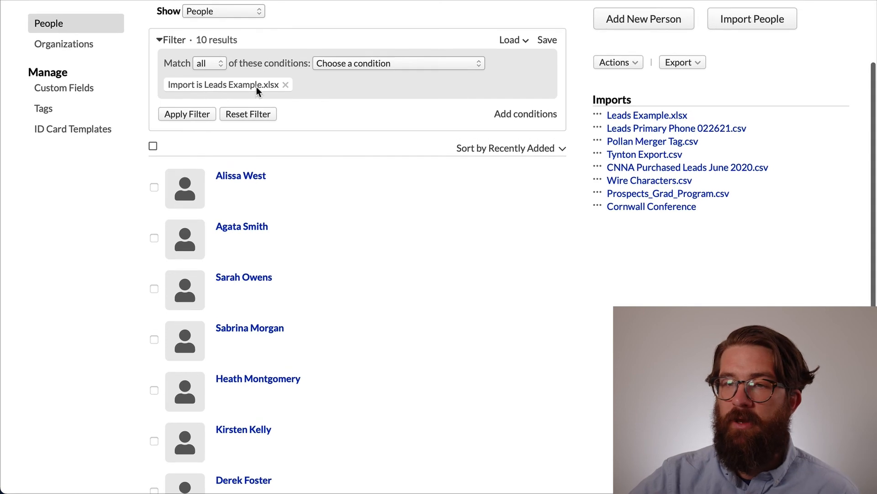
scroll(318, 172, down, 1)
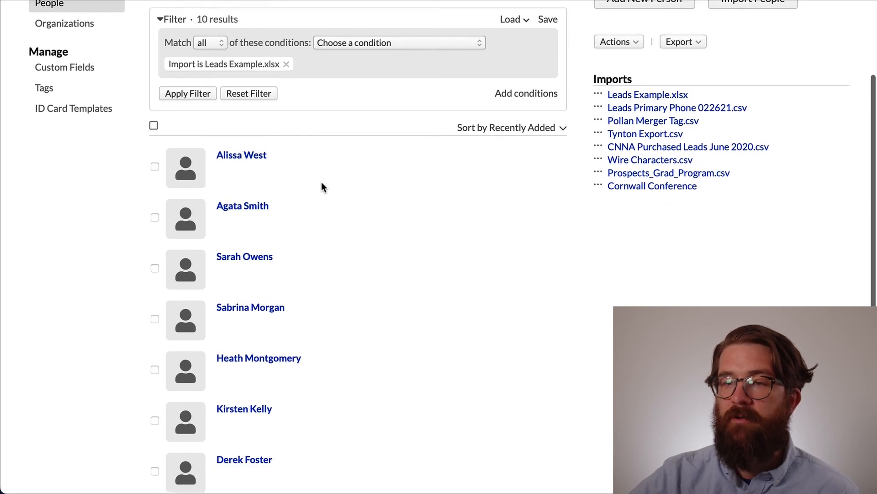
scroll(302, 151, down, 3)
scroll(246, 260, down, 5)
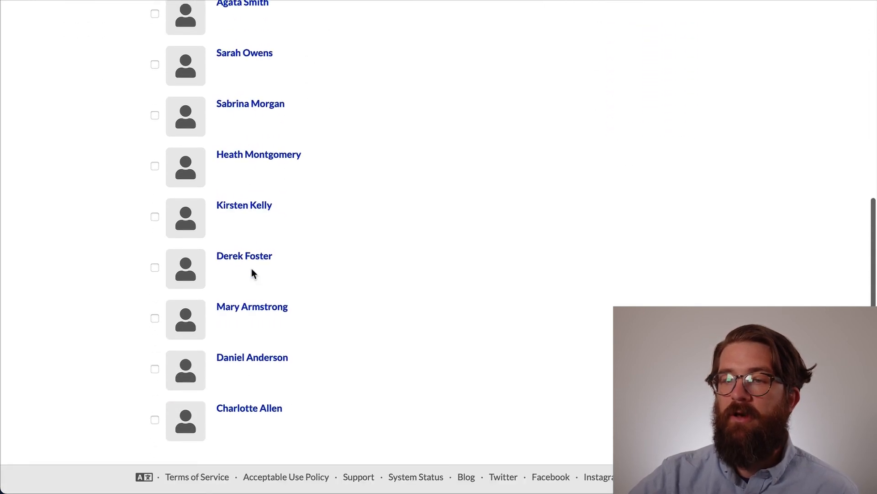
scroll(261, 273, up, 12)
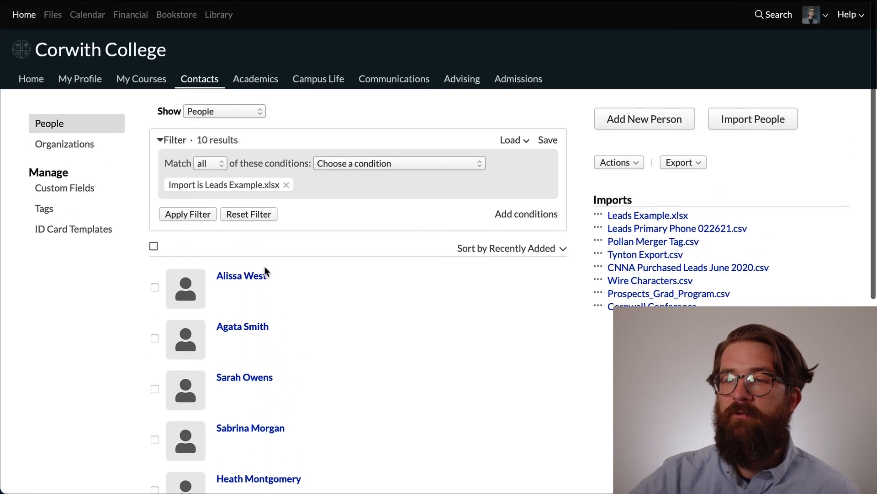
scroll(264, 270, down, 3)
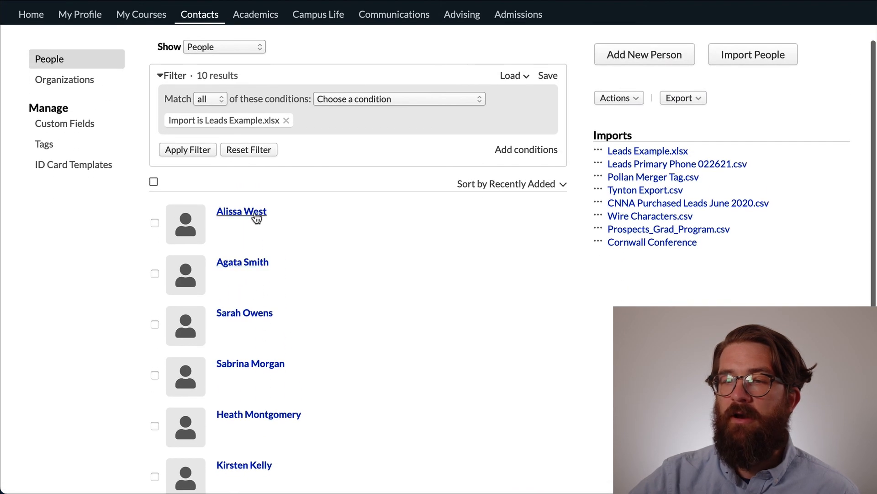
Step: Open the profile of the first person in the imported list and examine the lead info in their admissions record
click(255, 212)
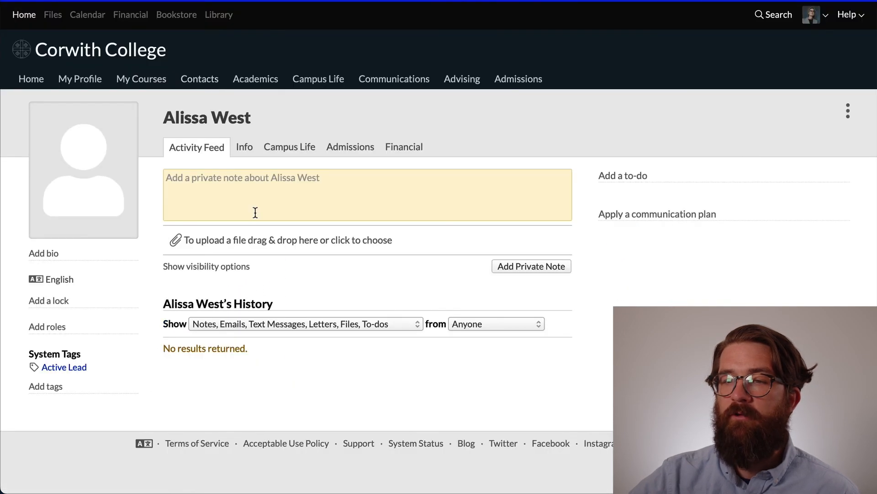
click(361, 149)
scroll(341, 225, down, 3)
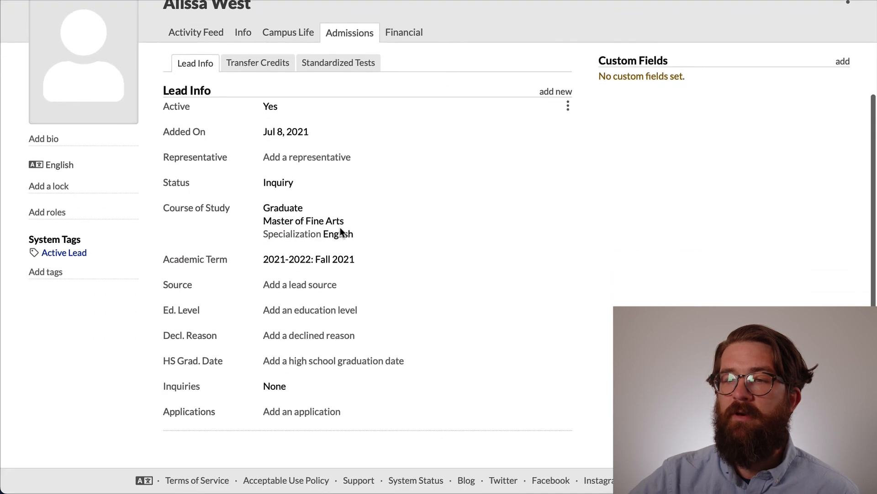